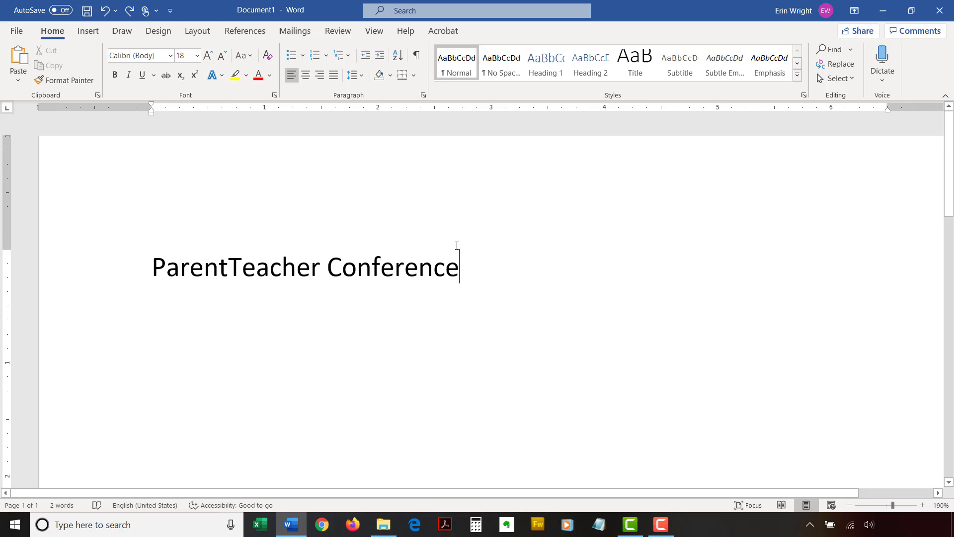
Place the cursor between Parent and Teacher and bring up the More Symbols dialog.
{"action": "left_click", "coordinate": [229, 267]}
{"action": "left_click", "coordinate": [90, 35]}
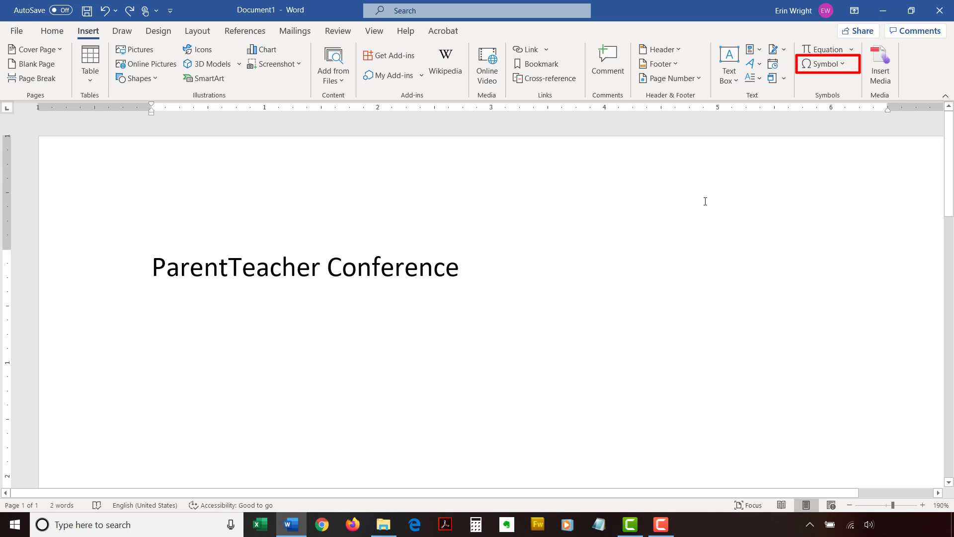
{"action": "left_click", "coordinate": [824, 64]}
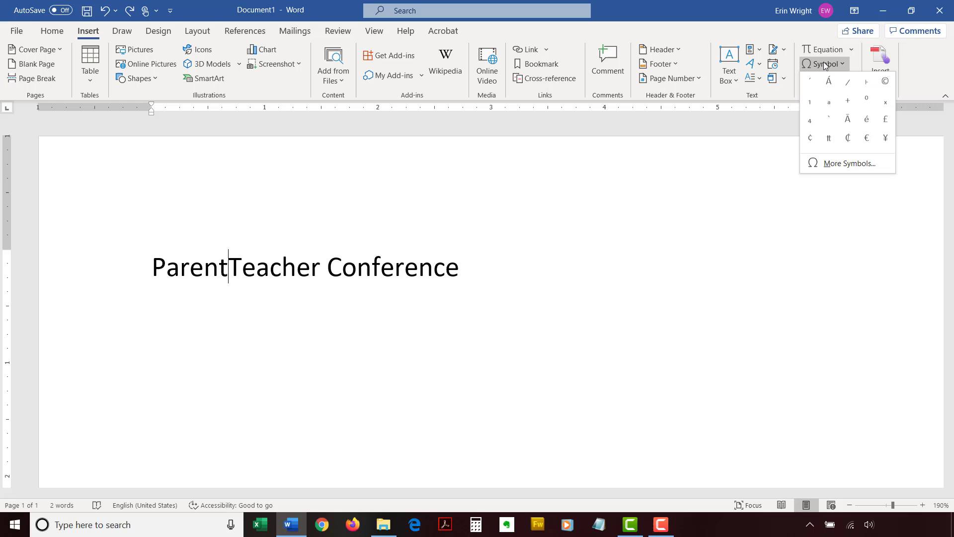
{"action": "left_click", "coordinate": [816, 167]}
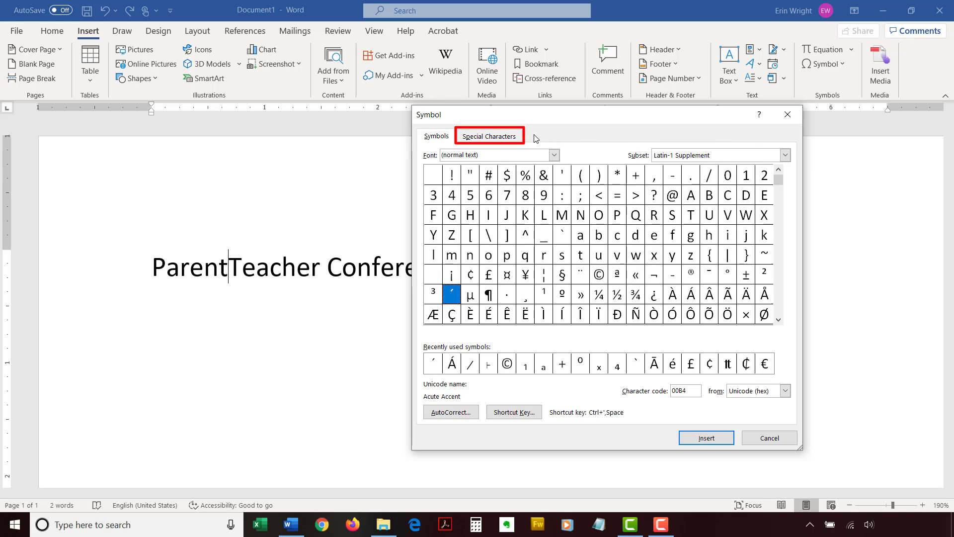
Insert an En Dash from Special Characters between Parent and Teacher.
{"action": "left_click", "coordinate": [512, 136]}
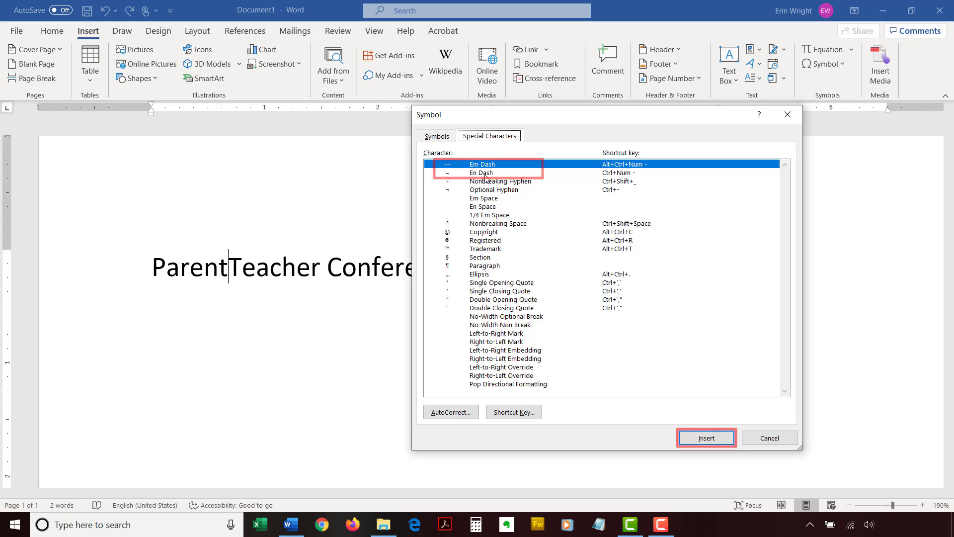
{"action": "left_click", "coordinate": [486, 174]}
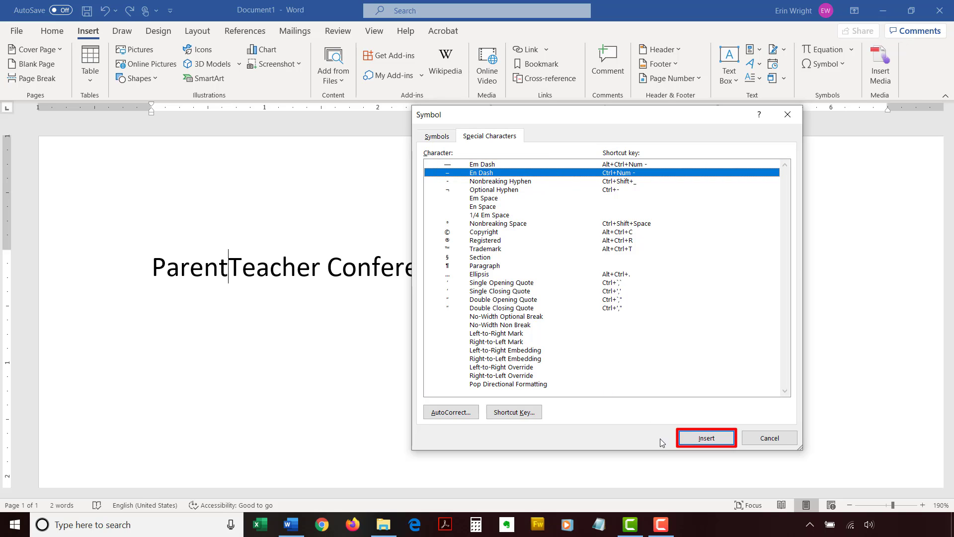
{"action": "left_click", "coordinate": [701, 436]}
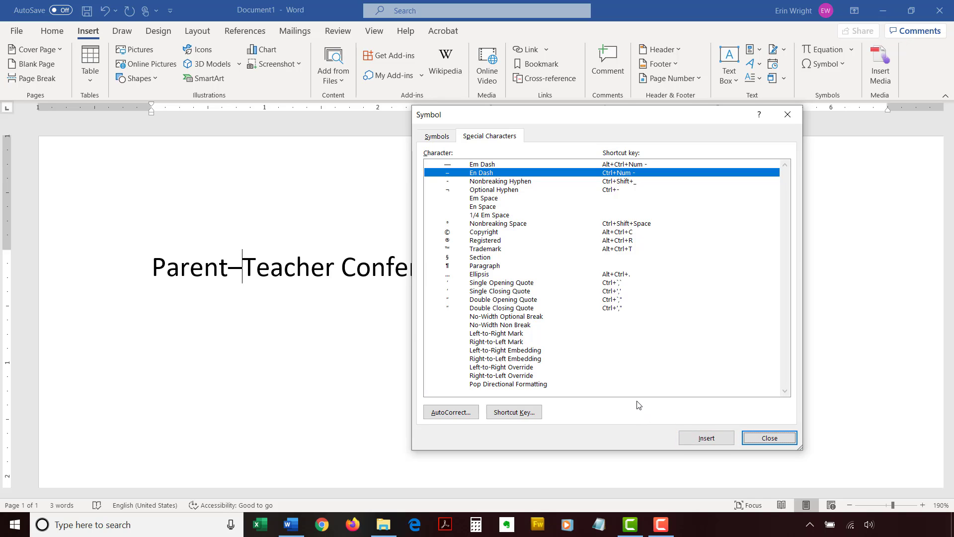
Insert a No-Width Non Break after the dash and close the Symbol dialog.
{"action": "left_click", "coordinate": [521, 326]}
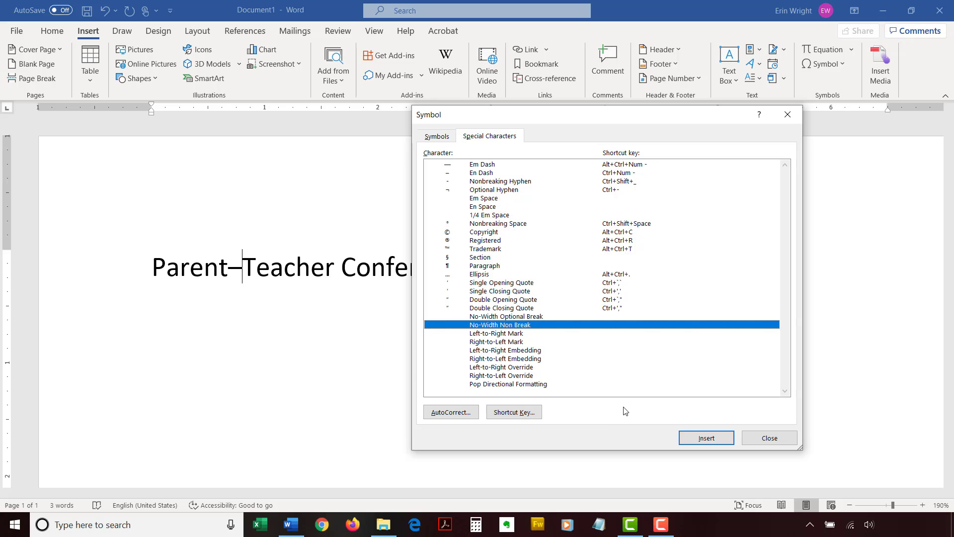
{"action": "left_click", "coordinate": [708, 440]}
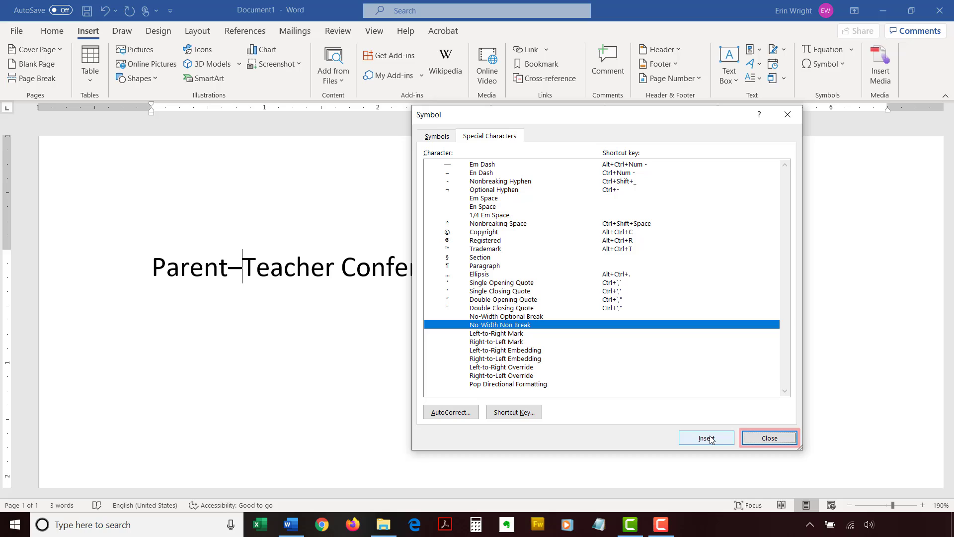
{"action": "left_click", "coordinate": [757, 441]}
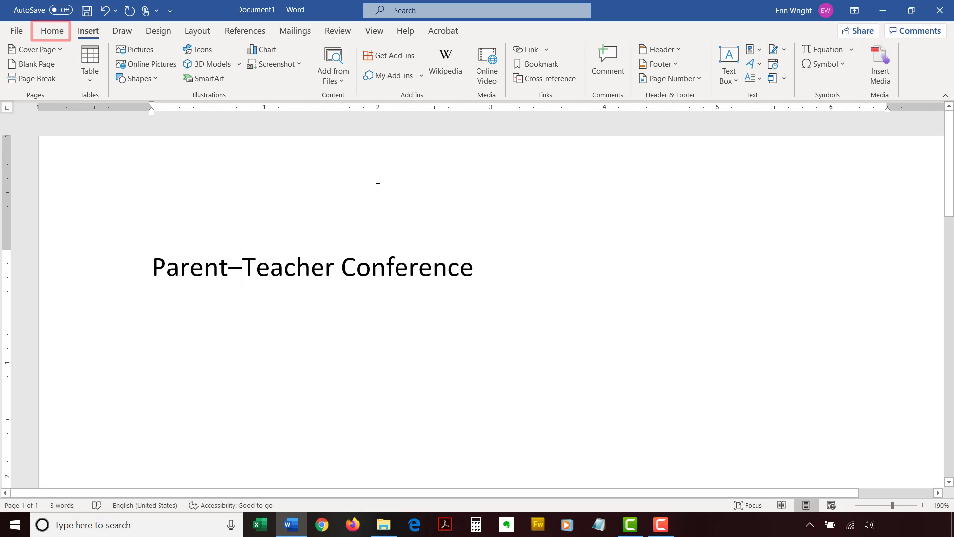
{"action": "left_click", "coordinate": [53, 30]}
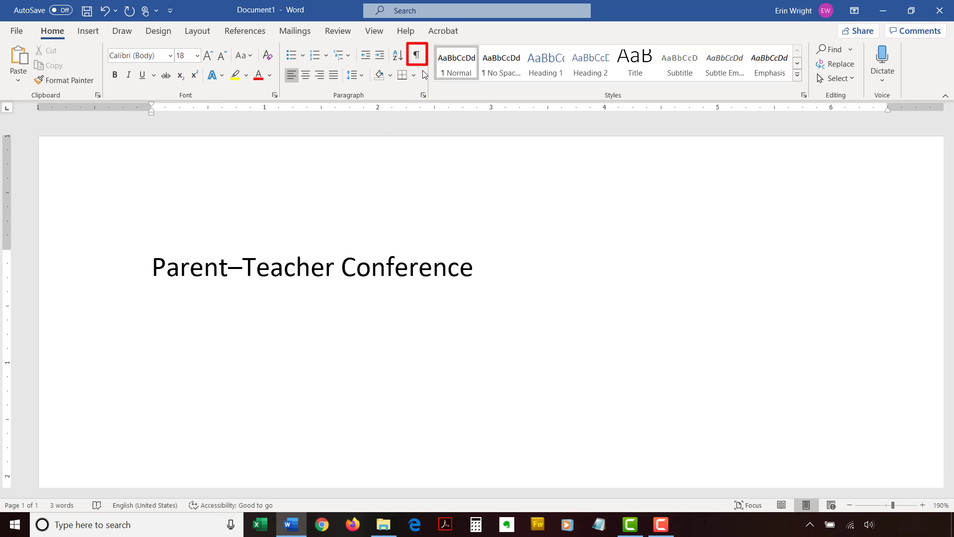
{"action": "left_click", "coordinate": [418, 59]}
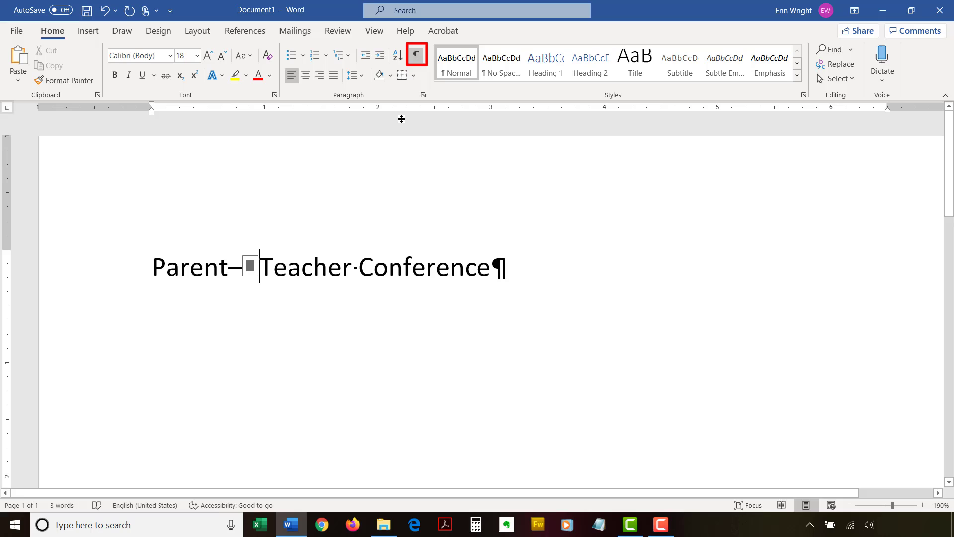
{"action": "left_click", "coordinate": [418, 58]}
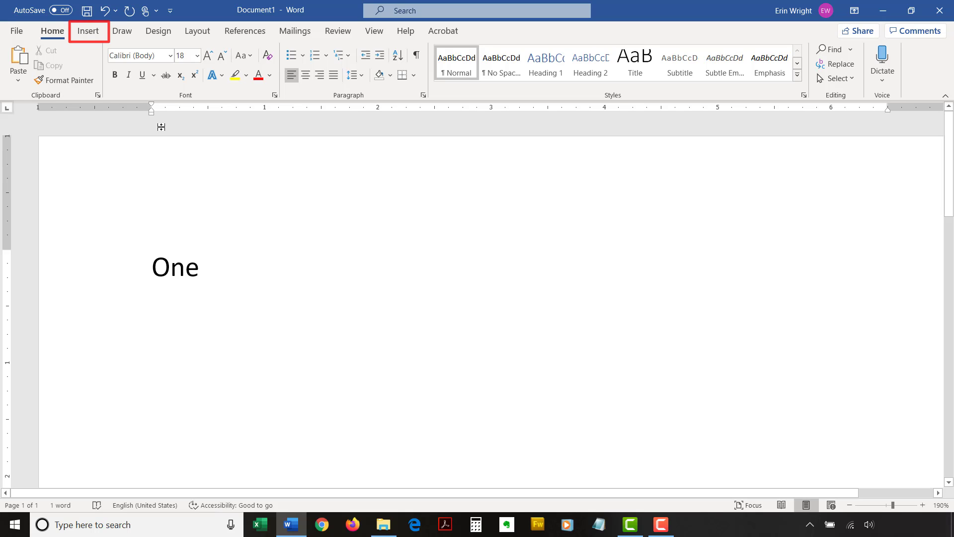
Bring up the Symbol dialog's Special Characters list after the word One.
{"action": "left_click", "coordinate": [88, 31]}
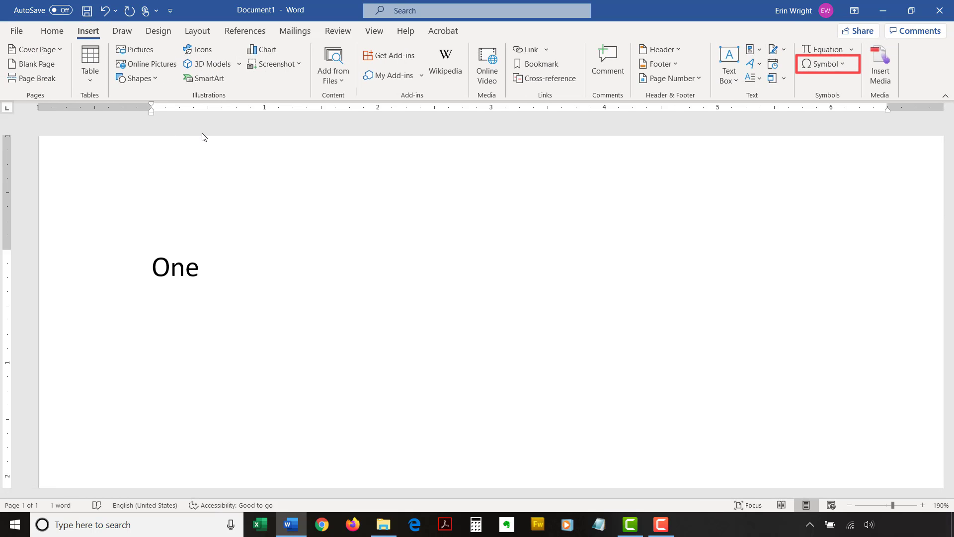
{"action": "left_click", "coordinate": [822, 65]}
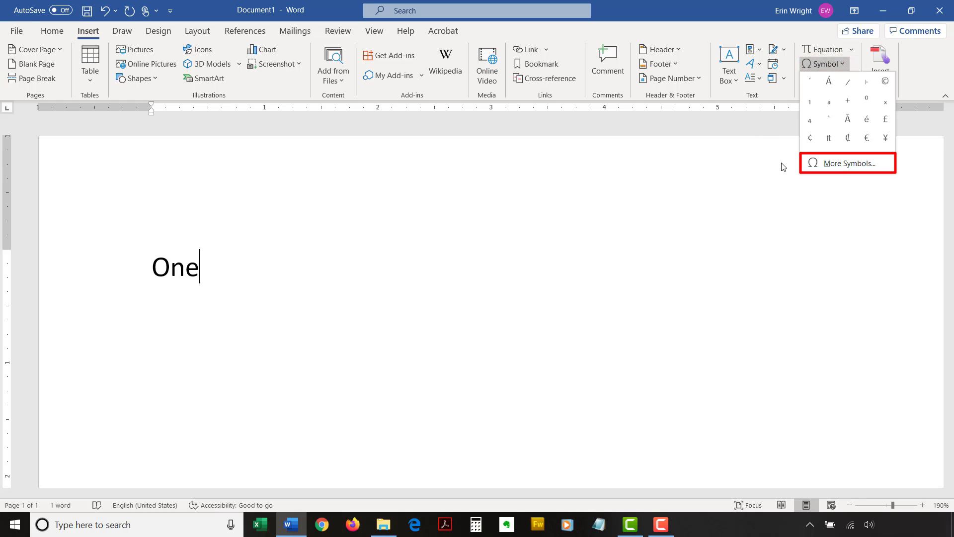
{"action": "left_click", "coordinate": [851, 164]}
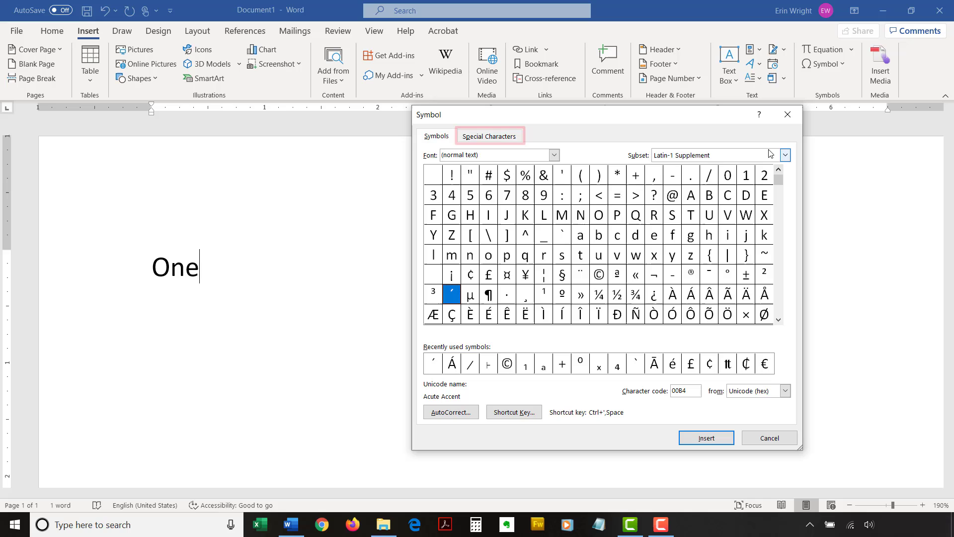
{"action": "left_click", "coordinate": [494, 138]}
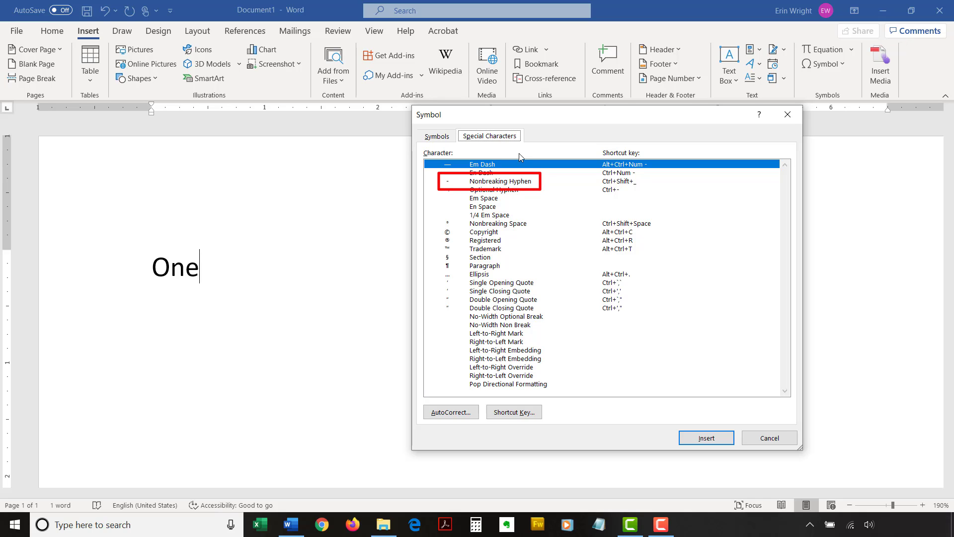
Insert a Nonbreaking Hyphen after One and close the Symbol dialog.
{"action": "left_click", "coordinate": [520, 185]}
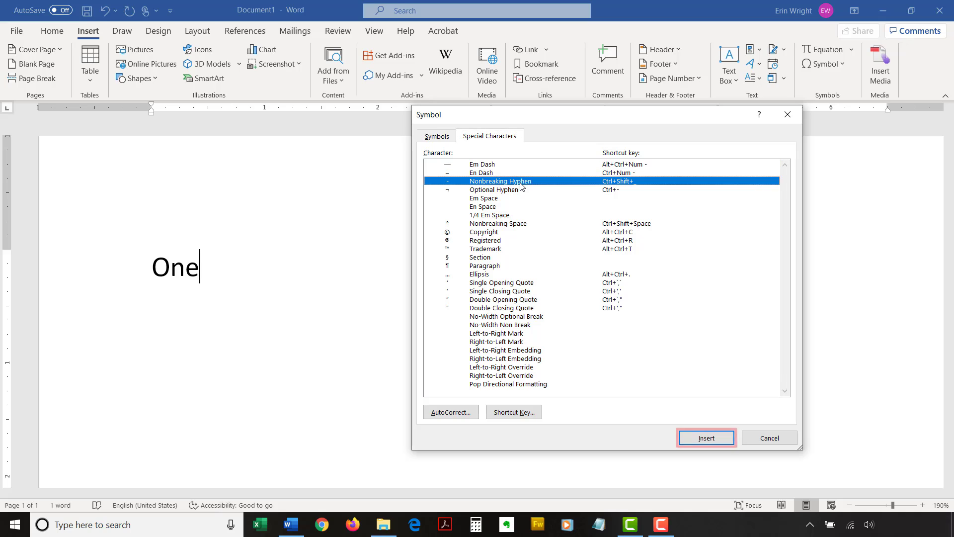
{"action": "left_click", "coordinate": [685, 440]}
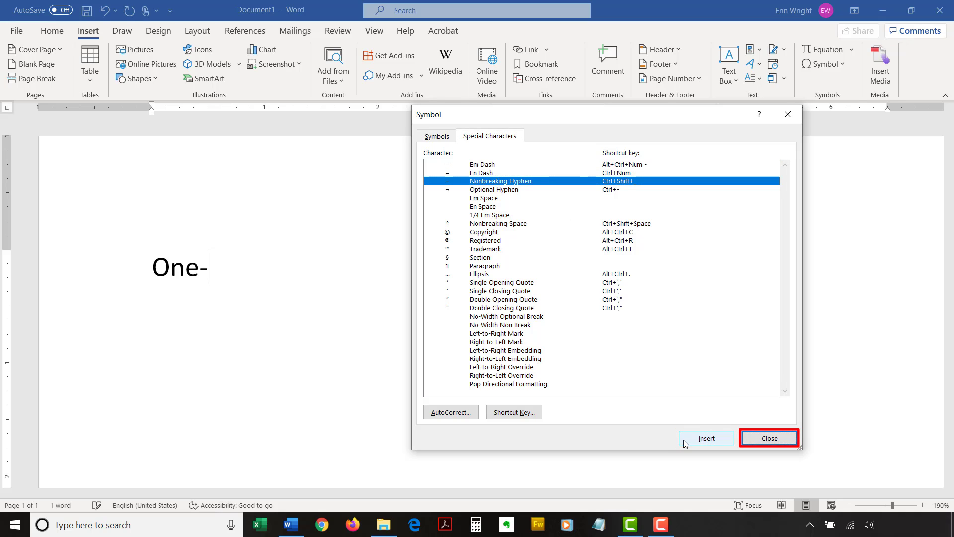
{"action": "left_click", "coordinate": [770, 439]}
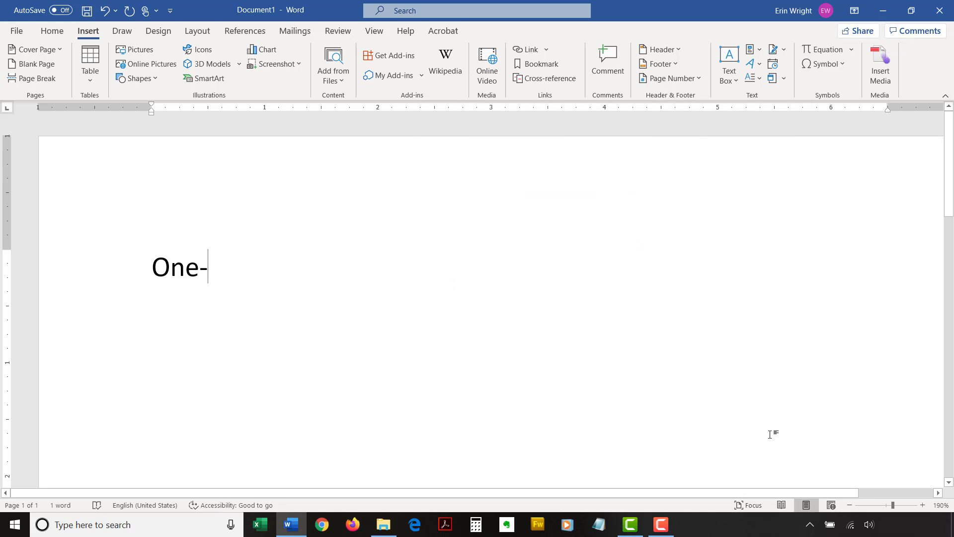
{"action": "type", "text": "Dollar D"}
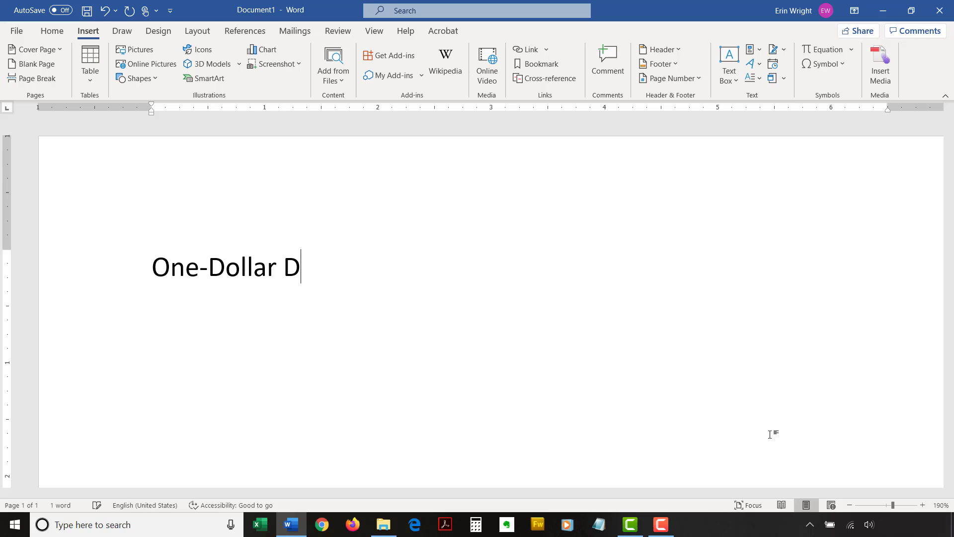
{"action": "type", "text": "eals"}
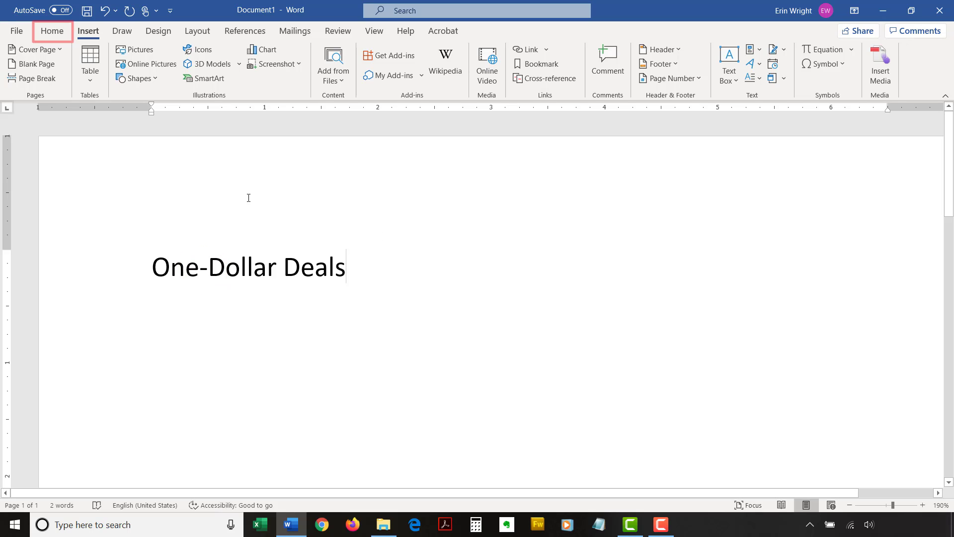
Turn on Show/Hide ¶ from Home to reveal the nonbreaking hyphen in 'One-Dollar Deals'.
{"action": "left_click", "coordinate": [56, 31]}
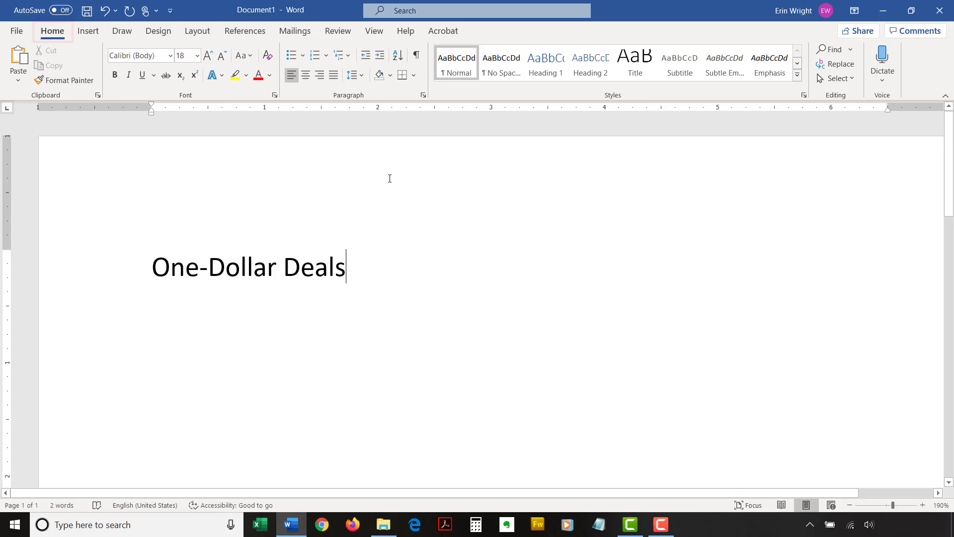
{"action": "left_click", "coordinate": [417, 57]}
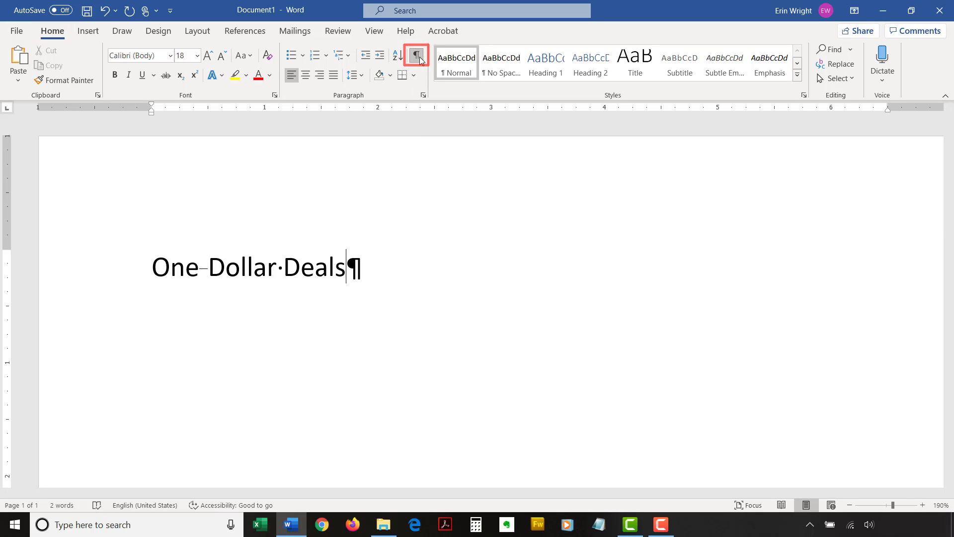